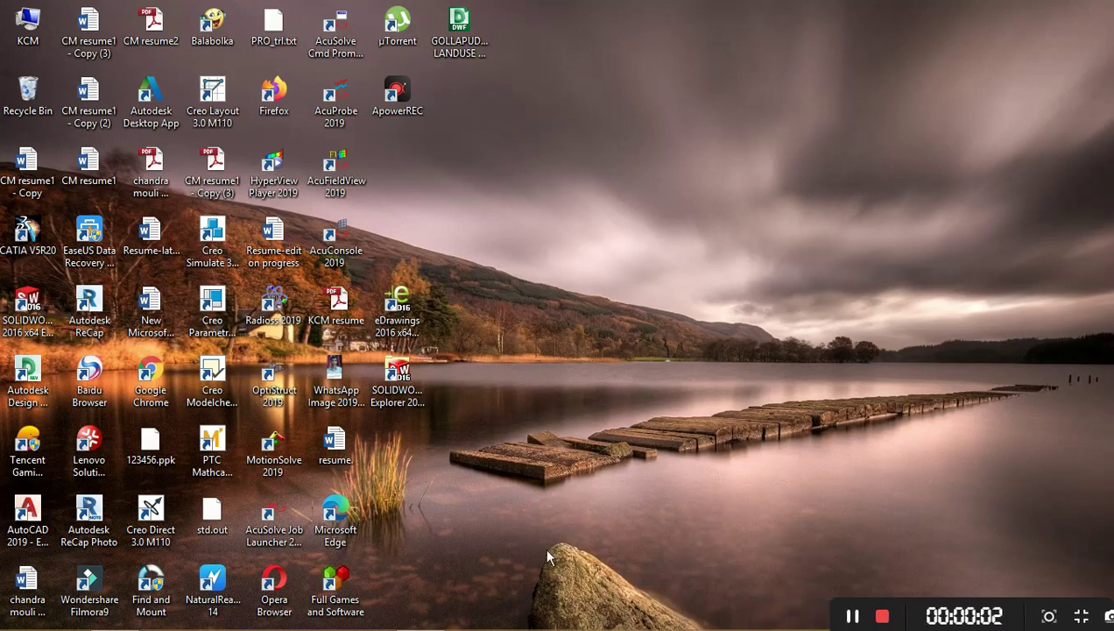
Step: Launch Partition Find and Mount from its desktop shortcut
left_click(161, 585)
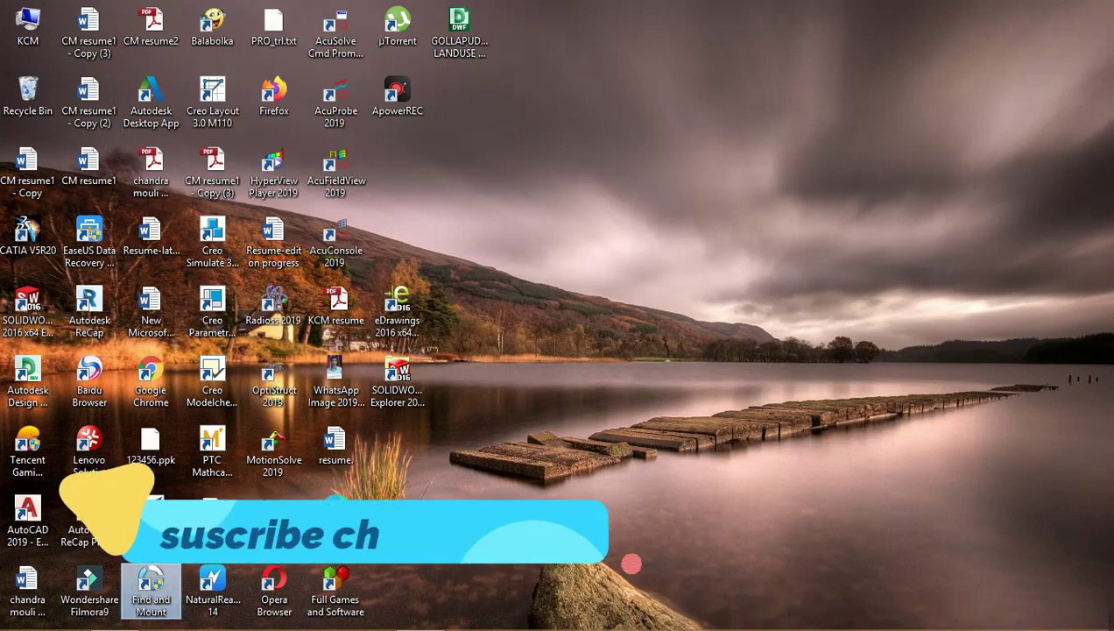
Step: After a look at the File menu, select the SanDisk Cruzer Blade USB drive and list the scan methods
left_click(280, 182)
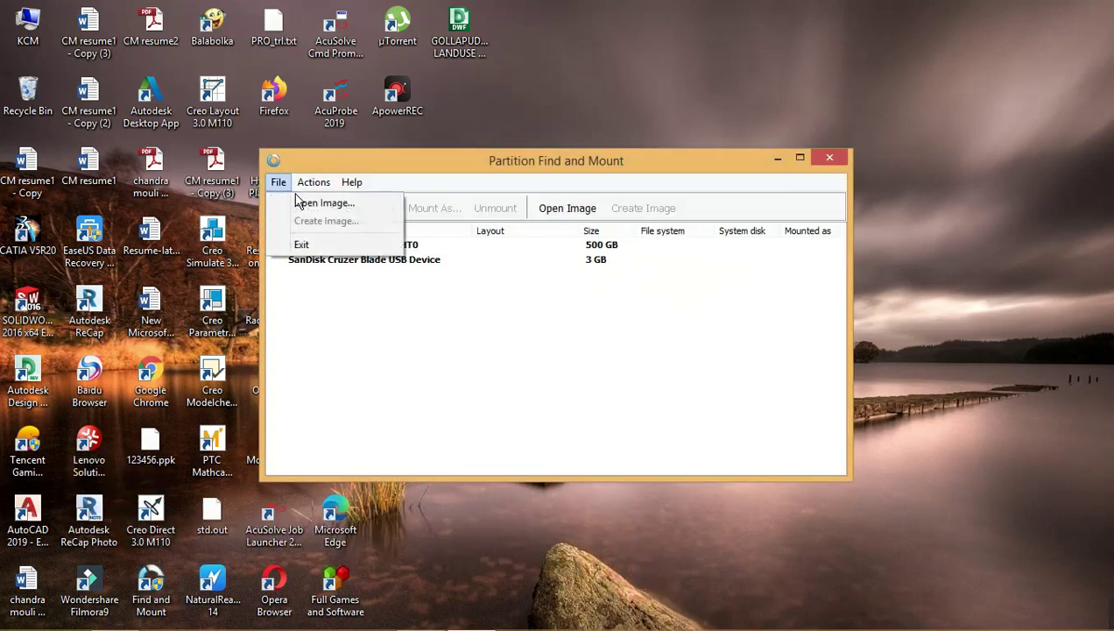
mouse_move(321, 194)
left_click(361, 365)
left_click(356, 262)
left_click(366, 247)
left_click(368, 265)
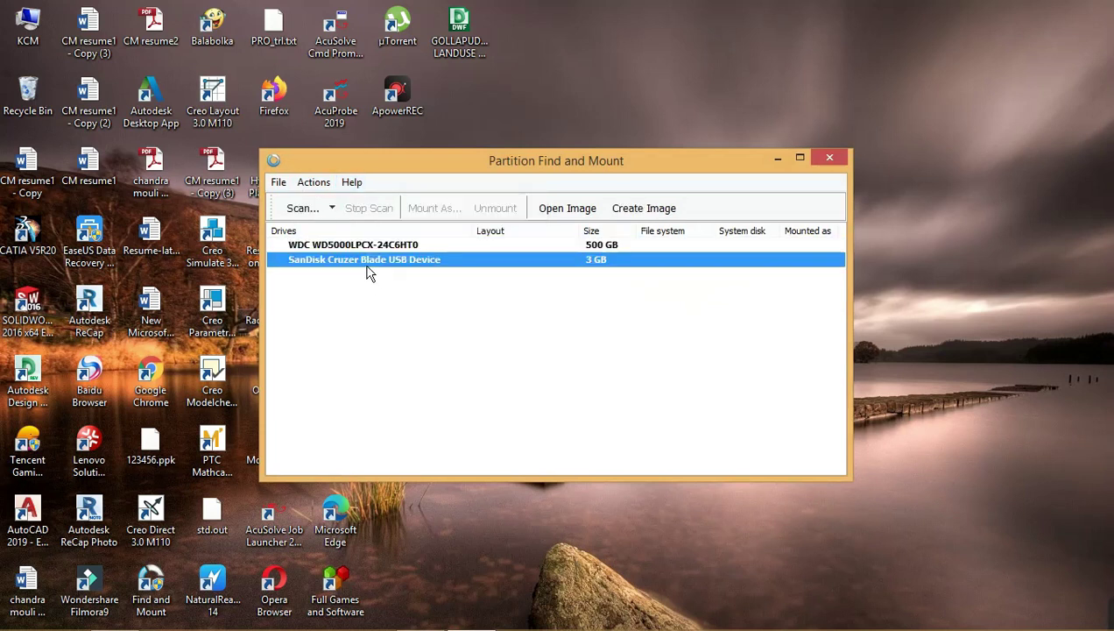
left_click(333, 213)
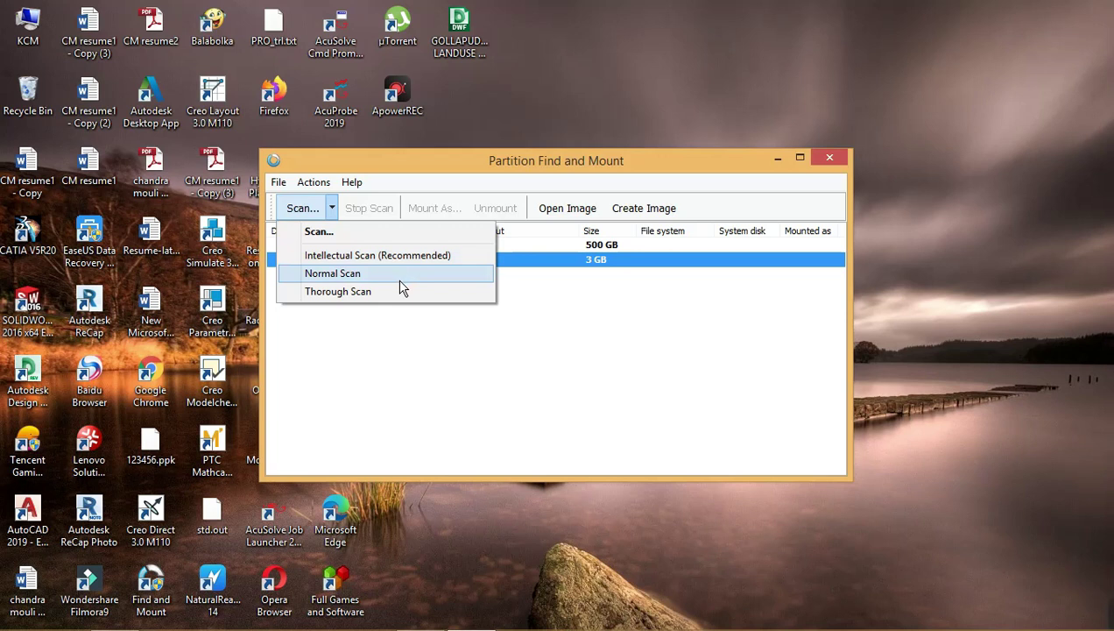
Step: Run a Normal Scan on the SanDisk drive, dismiss the no-partitions result, and reopen the scan list
left_click(400, 281)
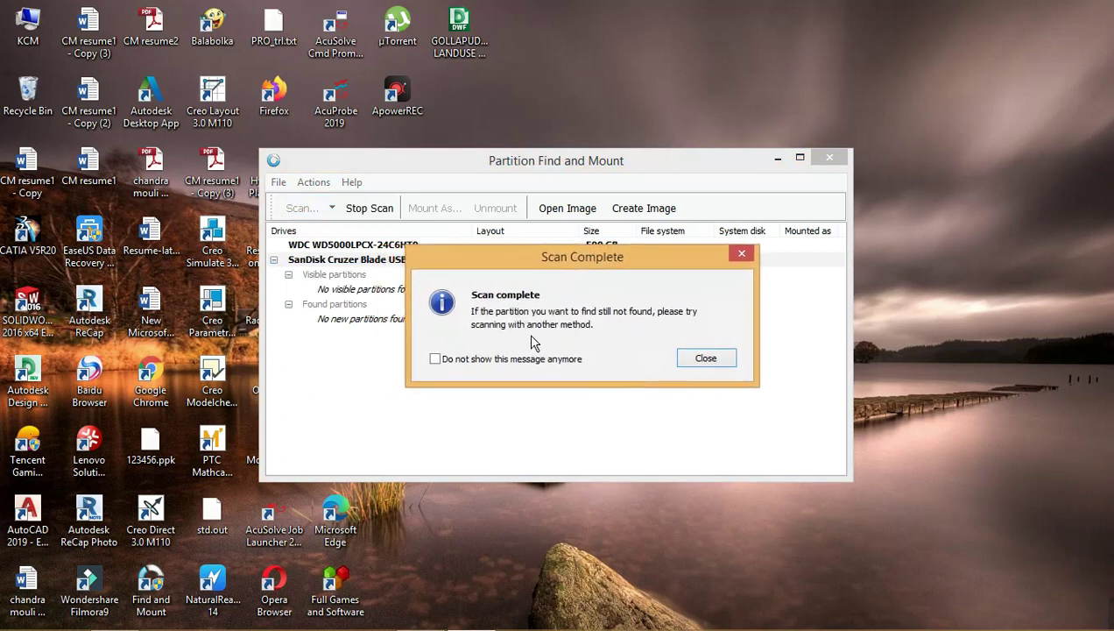
left_click(724, 362)
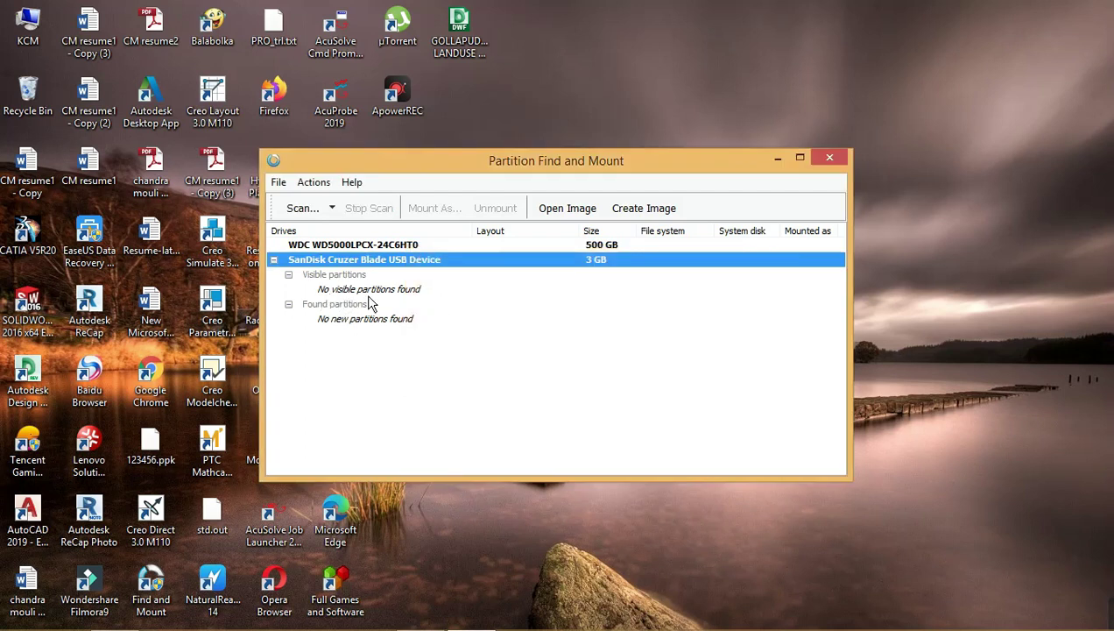
left_click(332, 209)
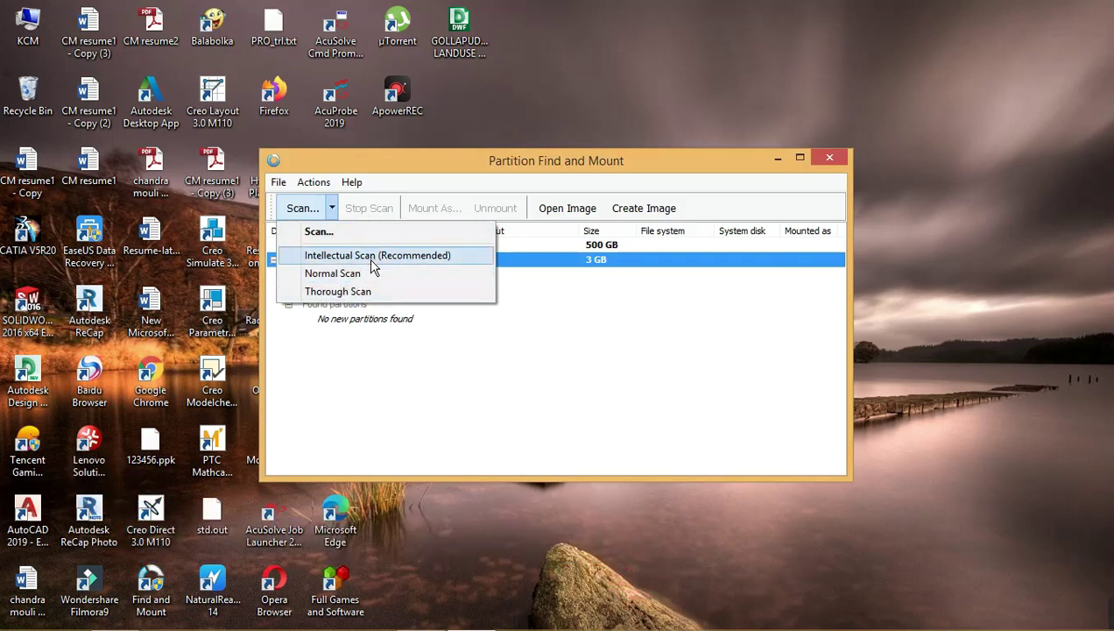
Step: Run the recommended Intellectual Scan on the SanDisk drive and close its Scan Complete message
left_click(407, 261)
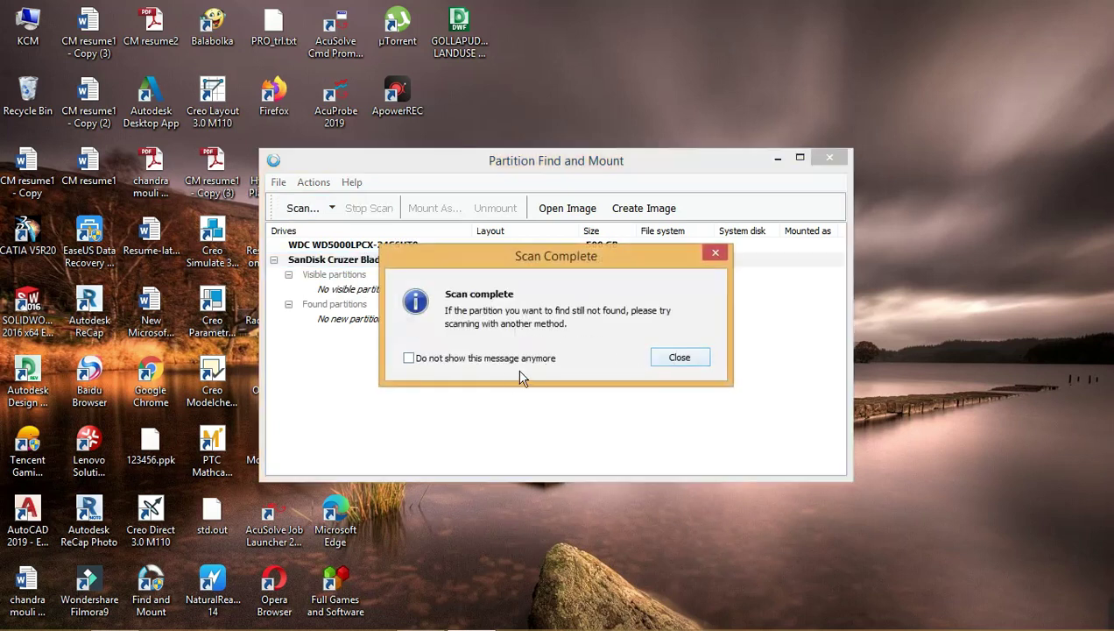
left_click(680, 358)
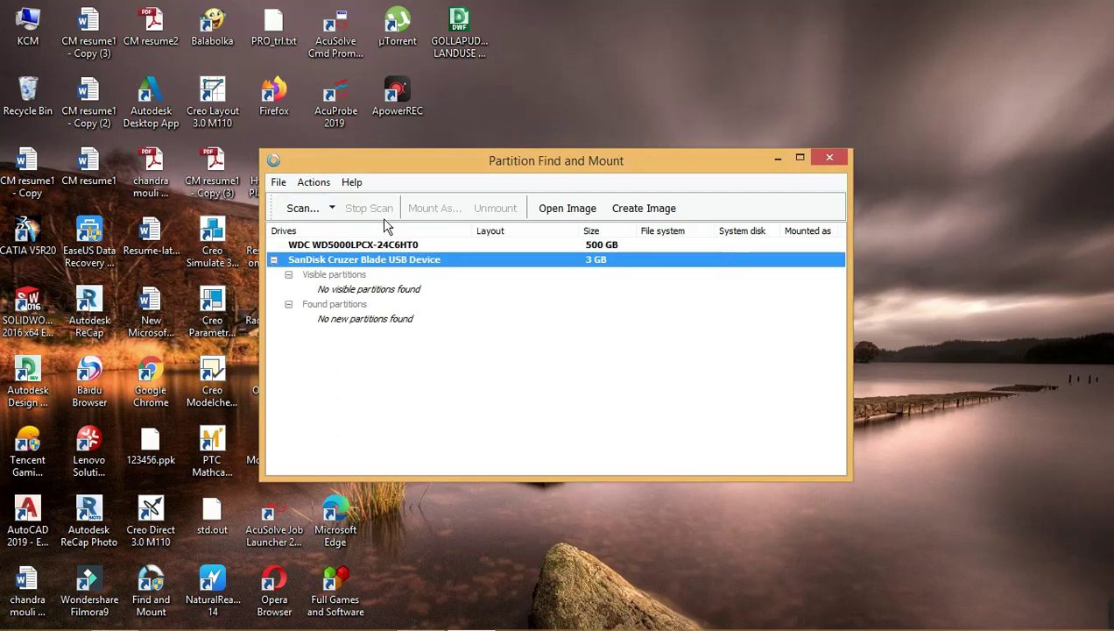
Step: Start a Thorough Scan of the SanDisk drive and expand its Visible partitions group
left_click(333, 209)
left_click(338, 292)
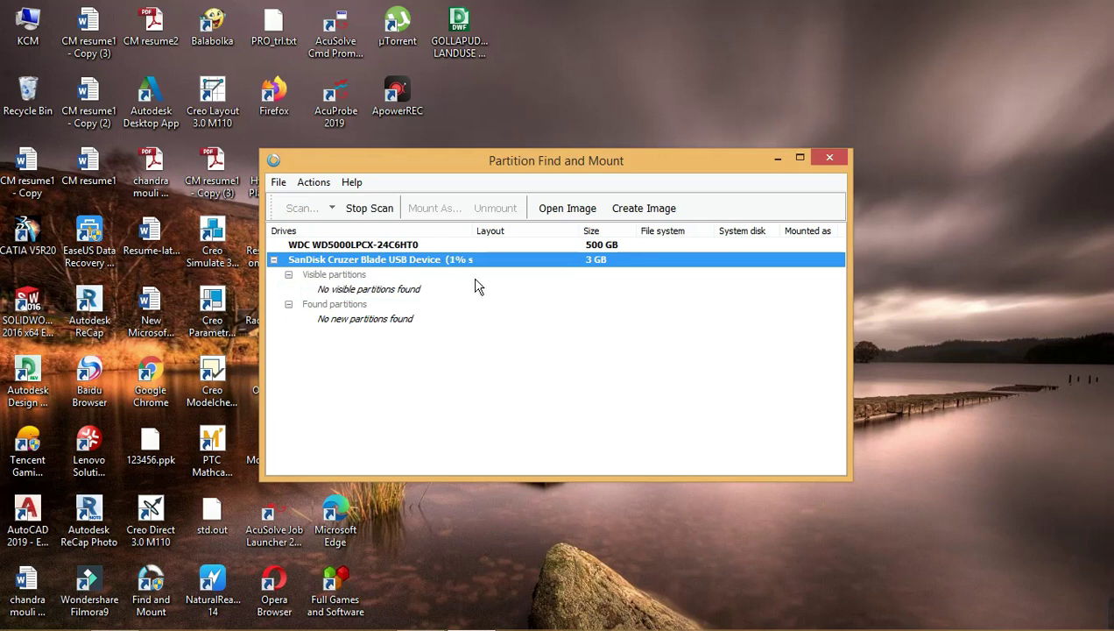
left_click_drag(484, 244, 480, 245)
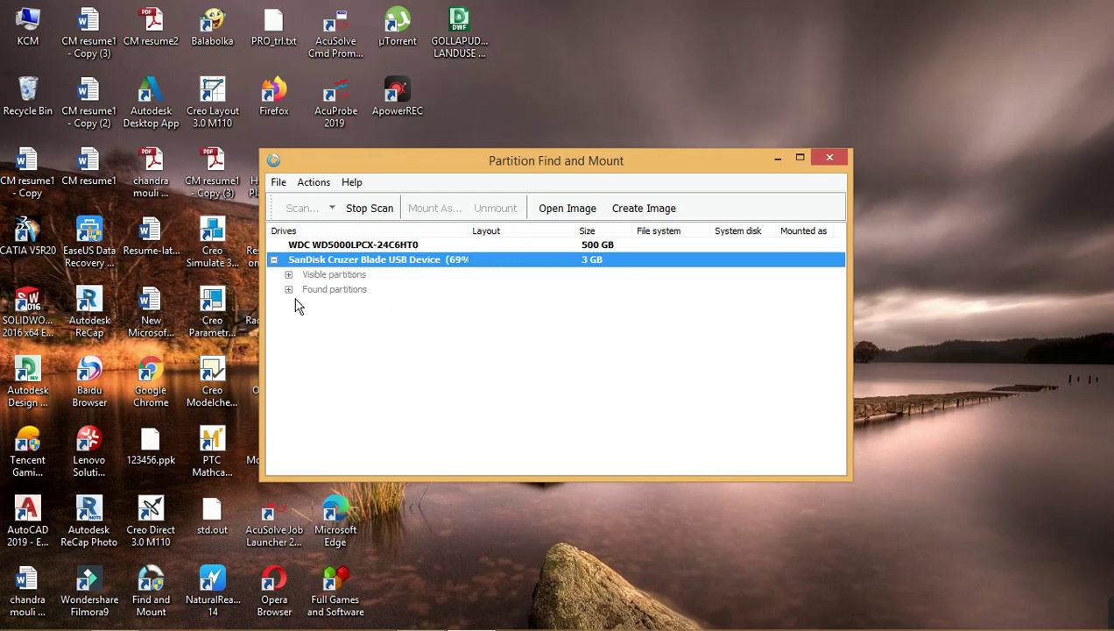
left_click(292, 277)
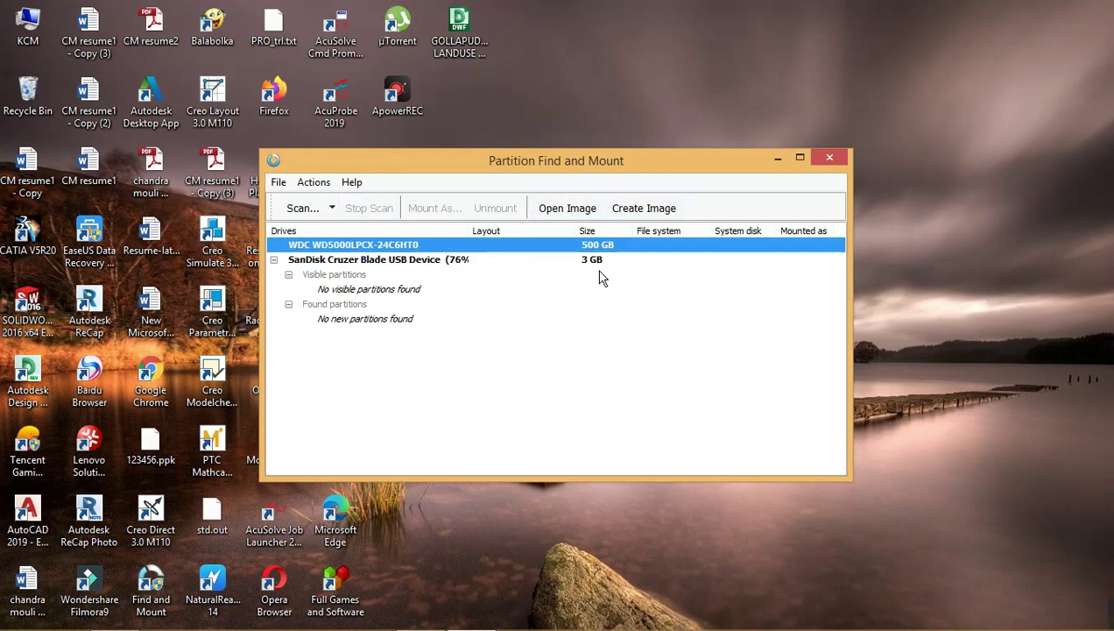
Step: Look through the Actions, Help and File menus, then widen the Drives column to read the progress
left_click(474, 262)
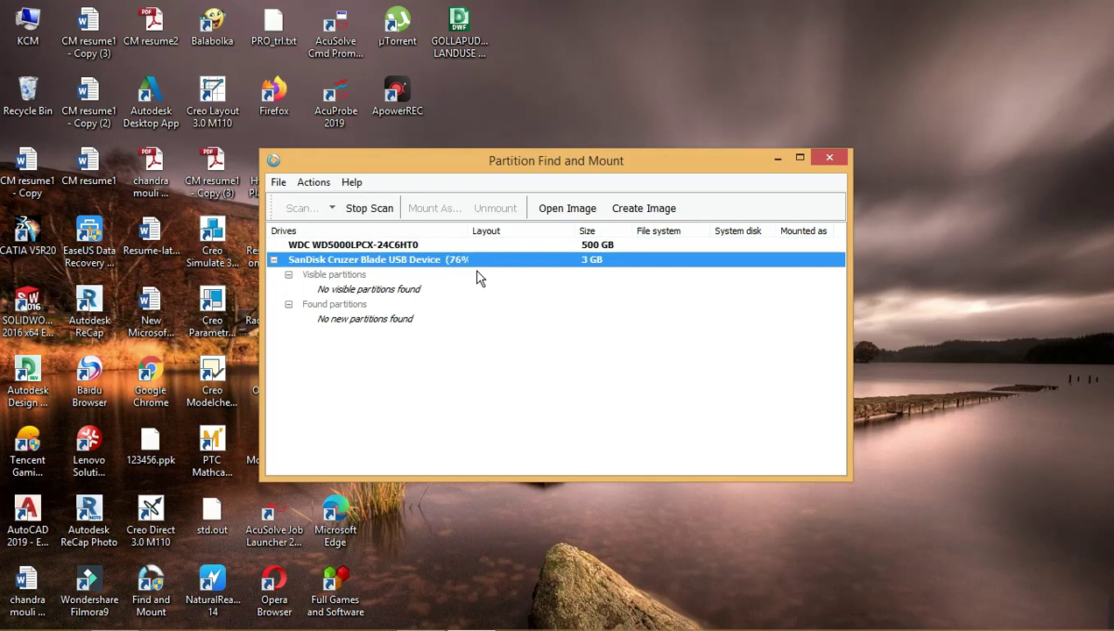
left_click(540, 317)
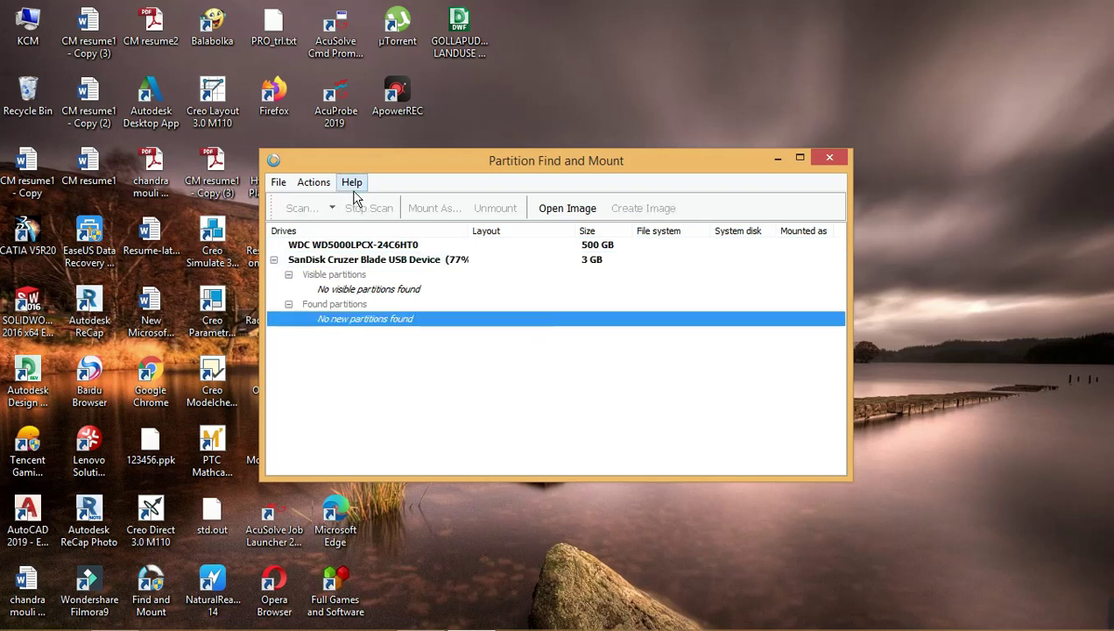
left_click(315, 183)
mouse_move(359, 186)
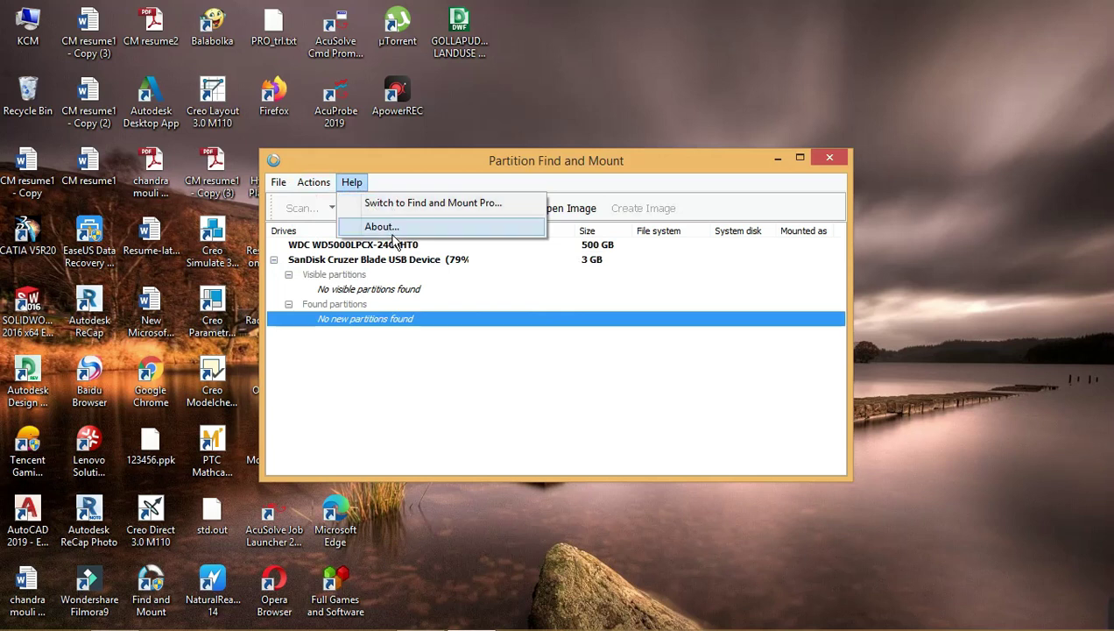
mouse_move(312, 184)
mouse_move(277, 182)
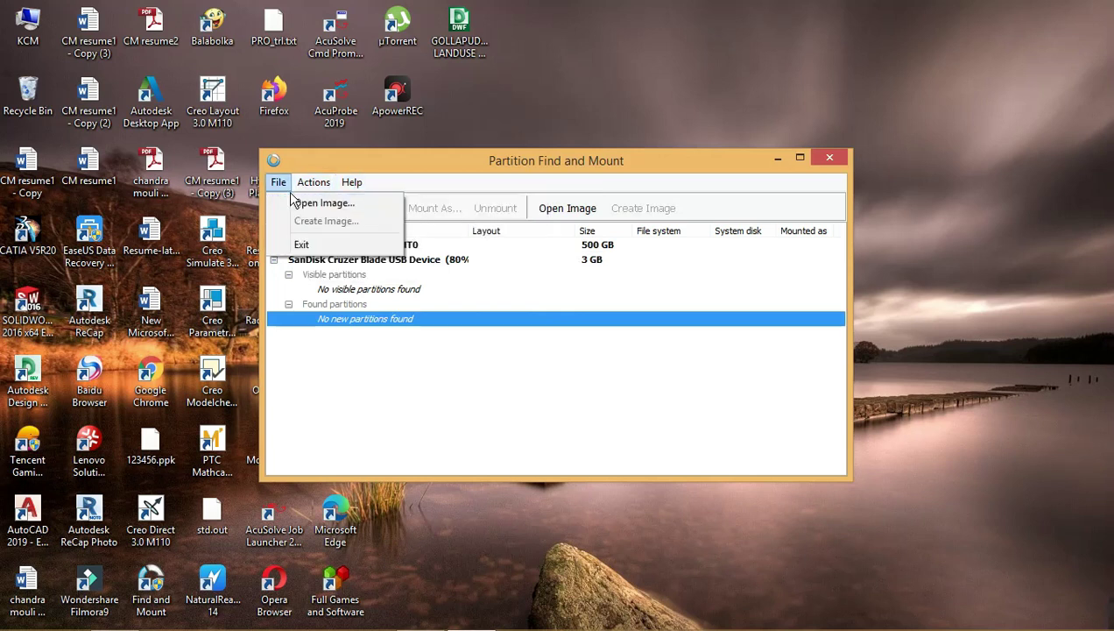
left_click(490, 385)
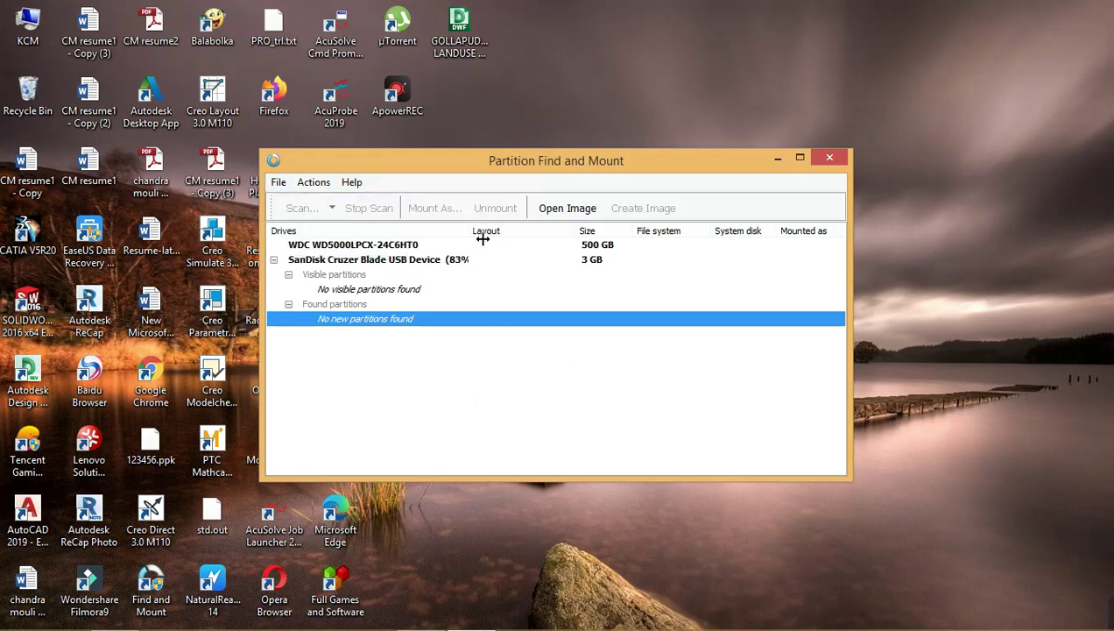
left_click_drag(487, 238, 534, 239)
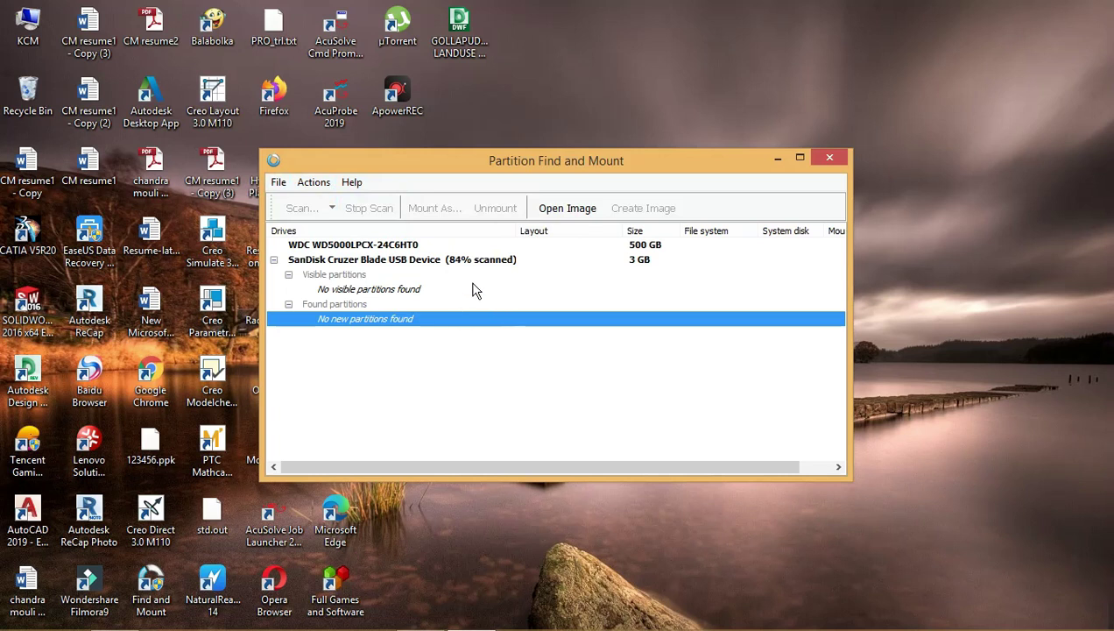
Step: Collapse the Visible partitions, Found partitions and SanDisk drive groups
left_click(355, 274)
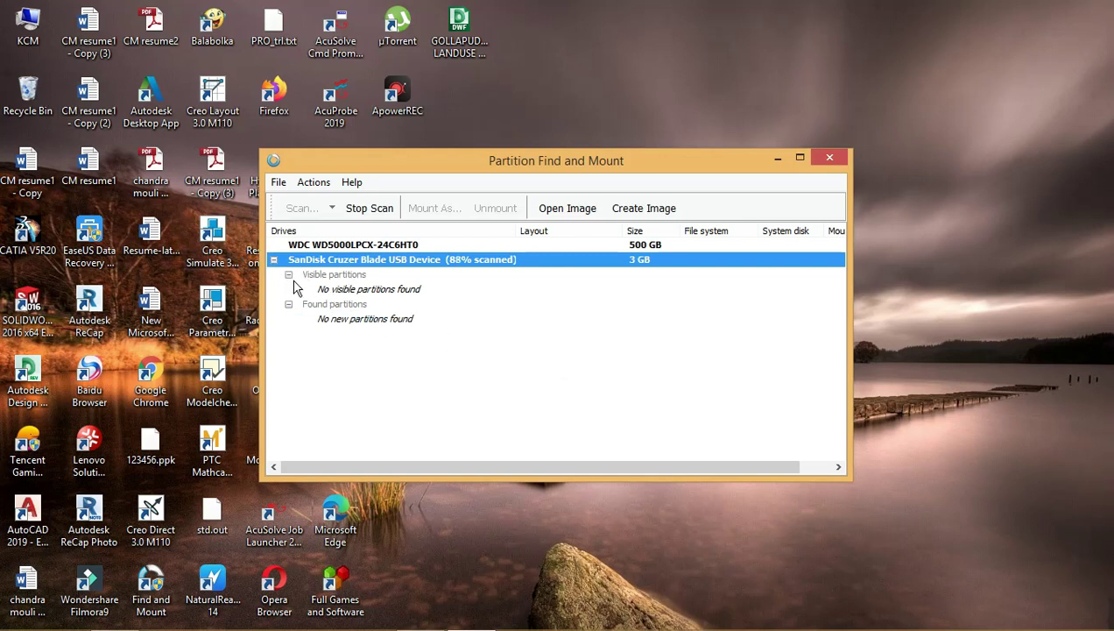
left_click(290, 276)
left_click(288, 289)
left_click(274, 260)
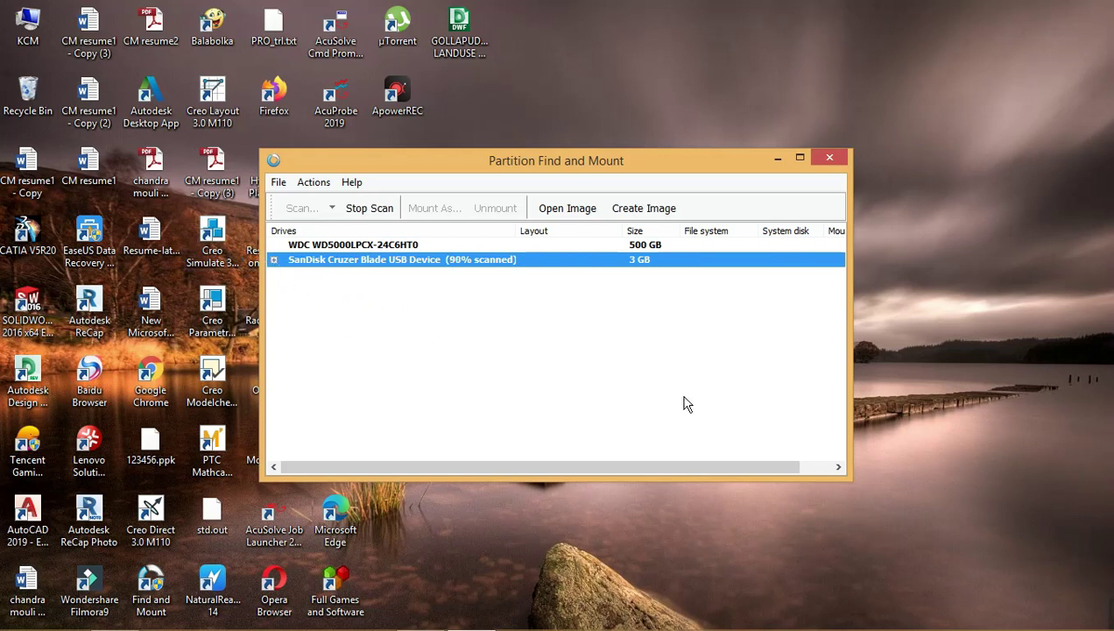
Step: Widen the Size and other columns and scroll horizontally while the Thorough Scan finishes
left_click_drag(612, 473, 754, 498)
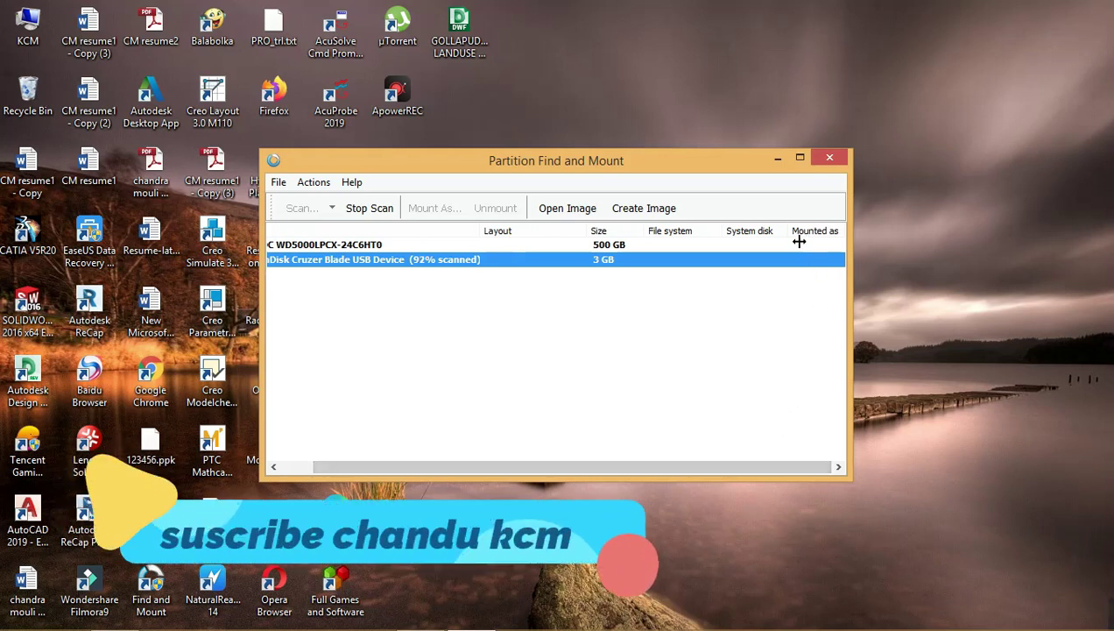
left_click_drag(796, 241, 845, 243)
left_click_drag(659, 468, 683, 471)
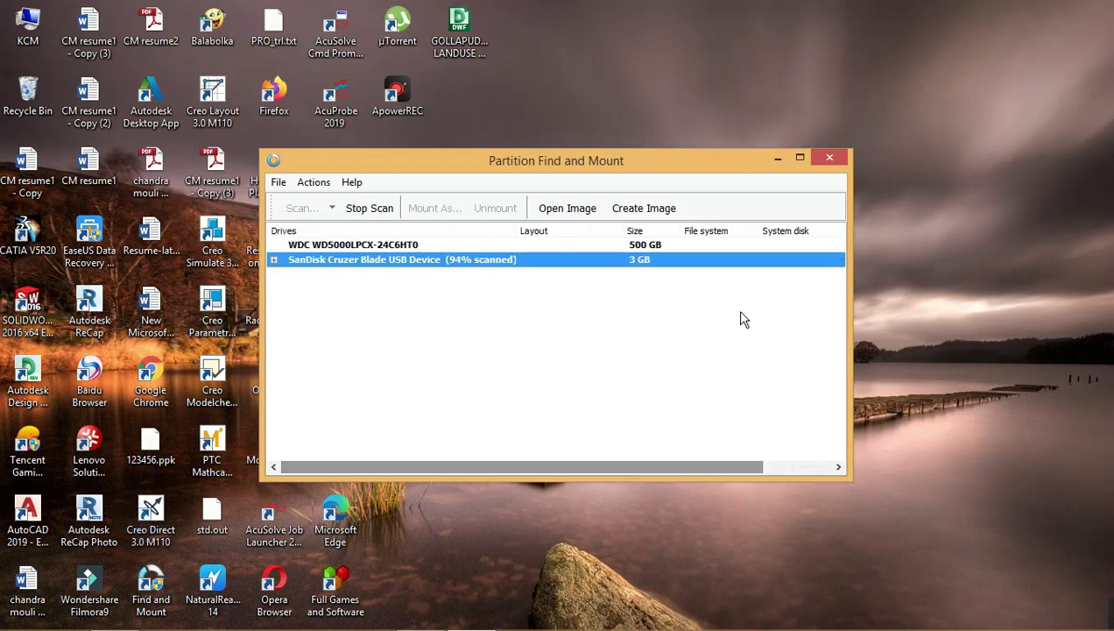
mouse_move(692, 236)
left_mouse_down()
mouse_move(736, 243)
mouse_move(701, 252)
left_mouse_up()
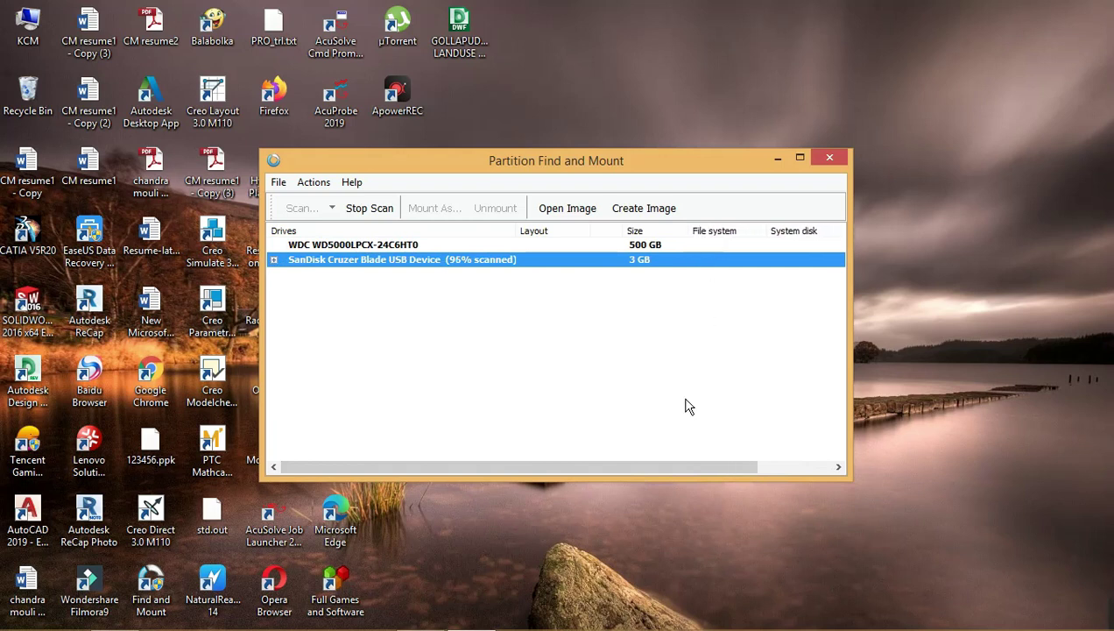
left_click_drag(619, 466, 605, 402)
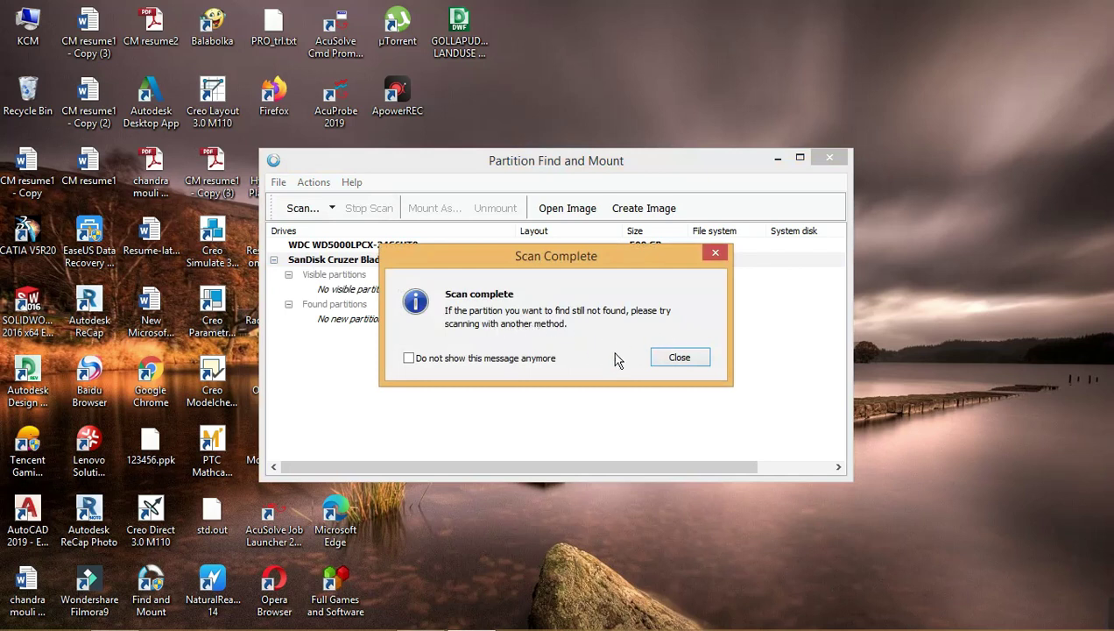
Step: Close the Thorough Scan's Scan Complete message
left_click(693, 361)
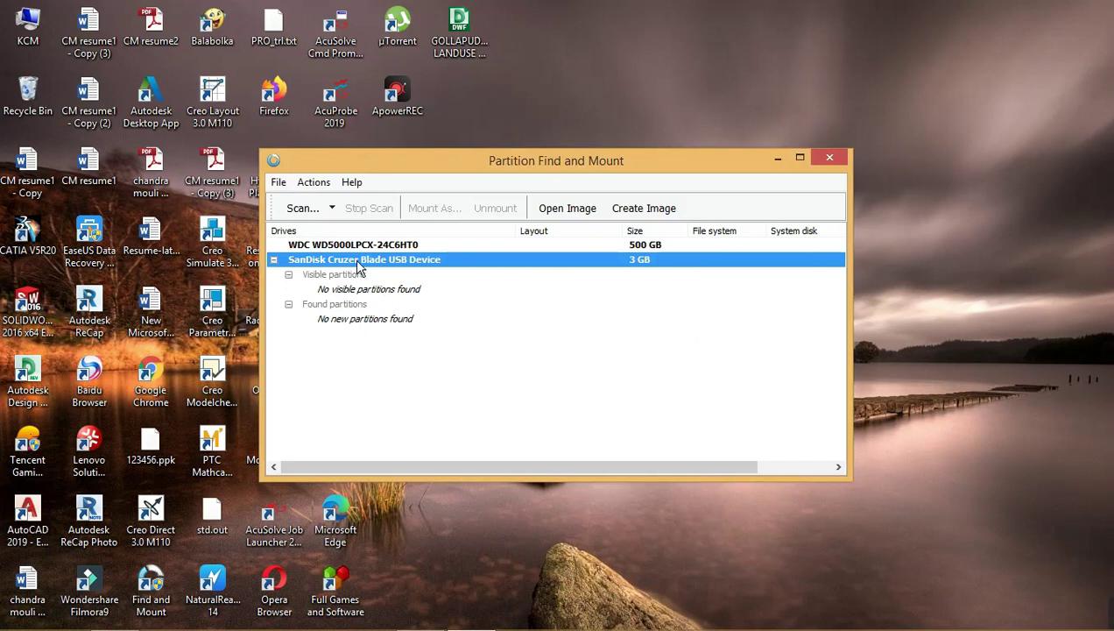
Step: Run a Fast Intellectual Scan on the SanDisk drive via Actions > Scan and close the result
left_click(278, 181)
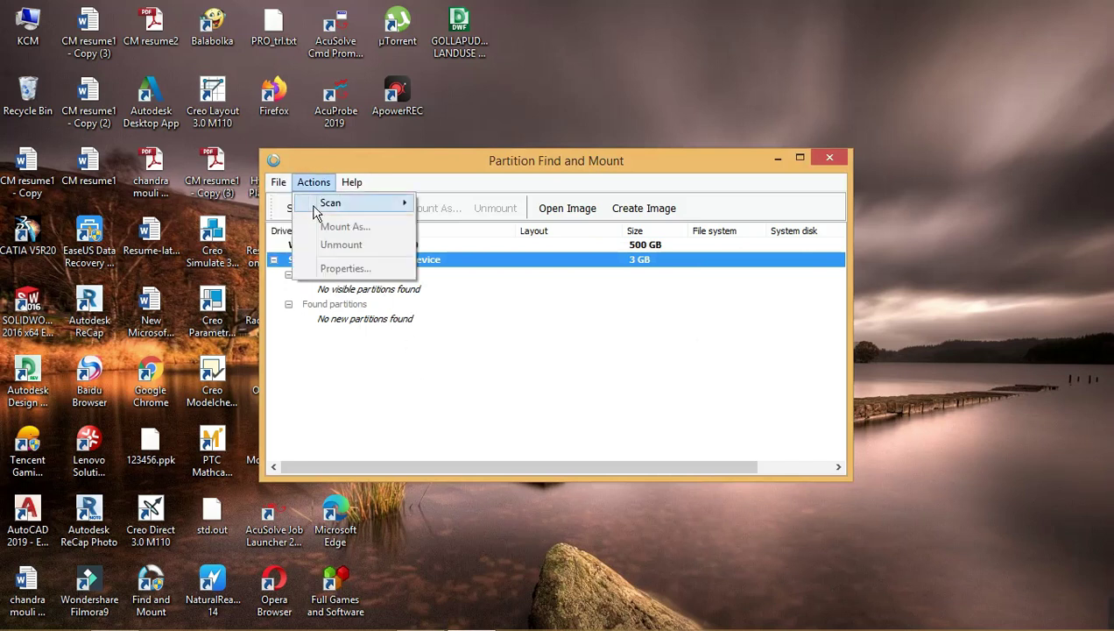
mouse_move(324, 203)
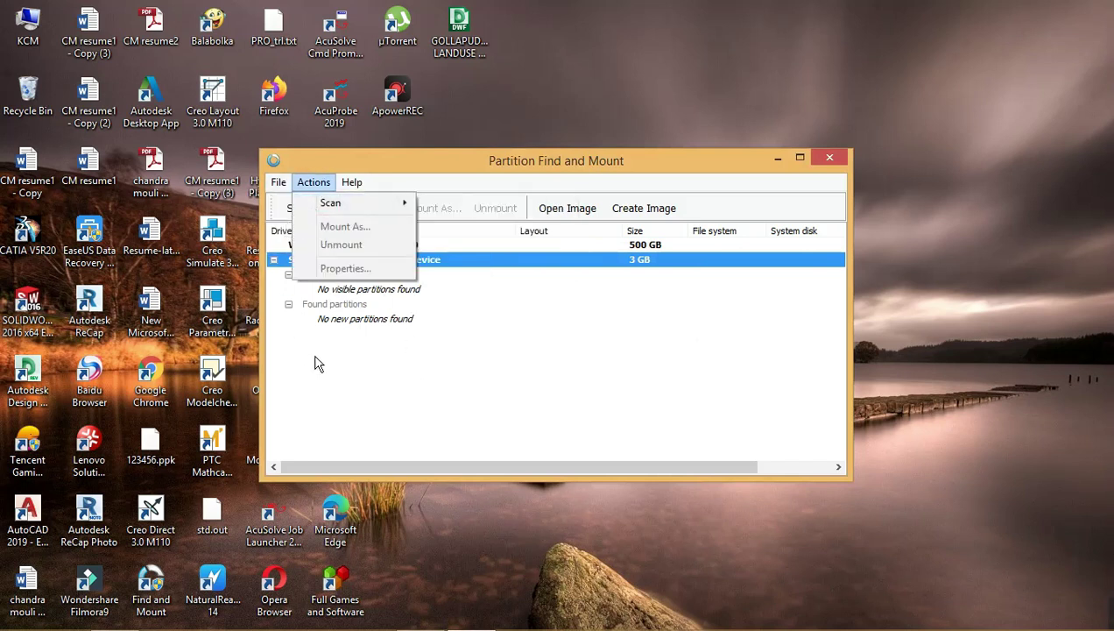
mouse_move(381, 207)
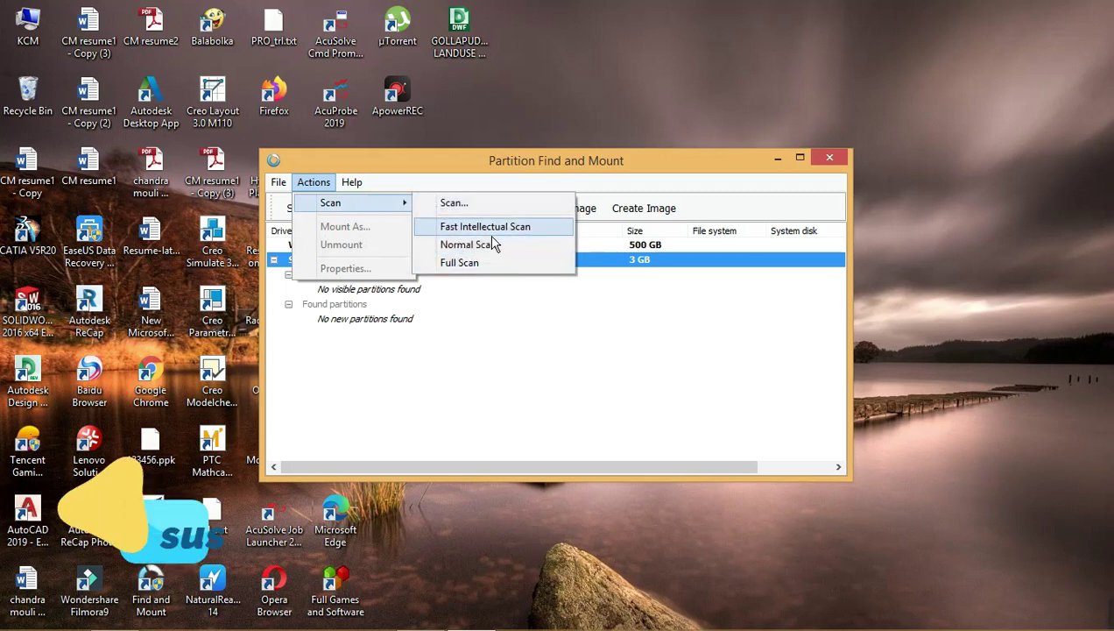
left_click(488, 230)
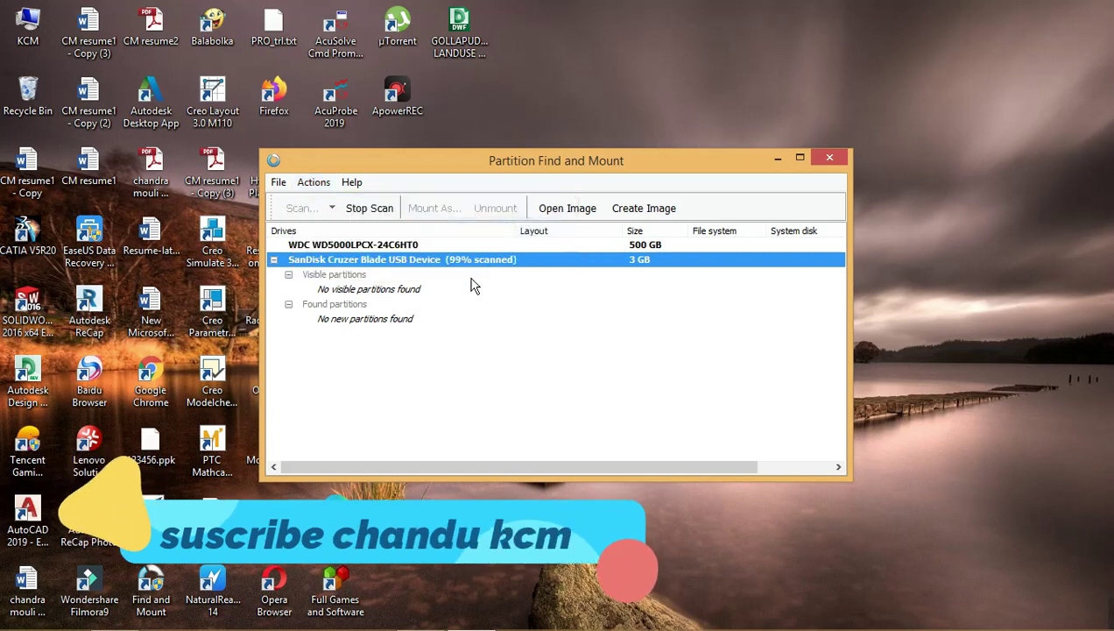
left_click(682, 359)
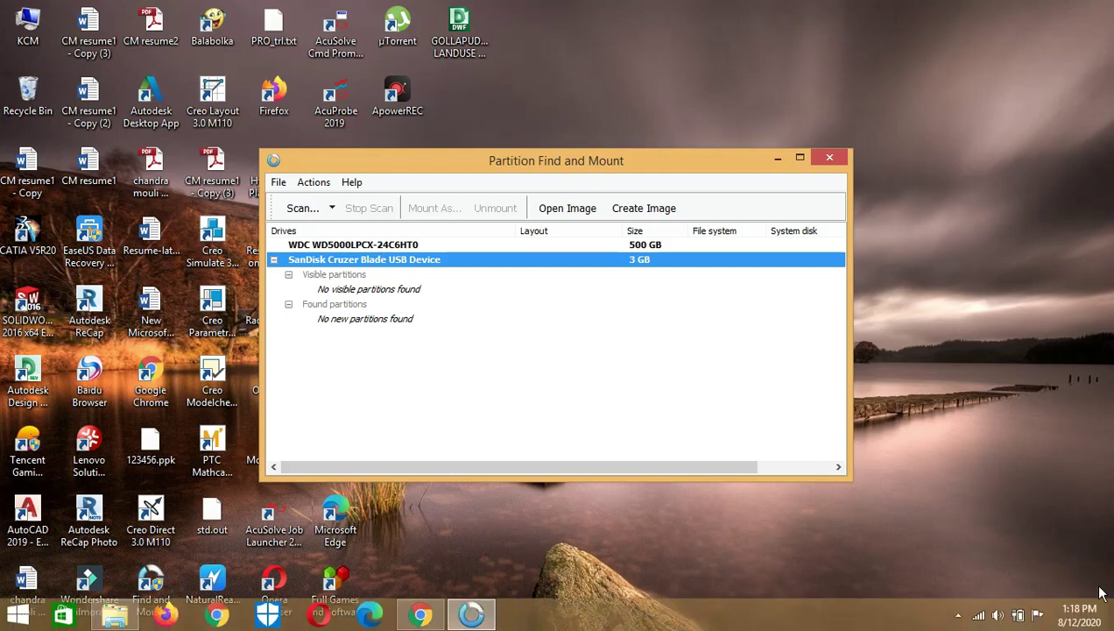
mouse_move(844, 626)
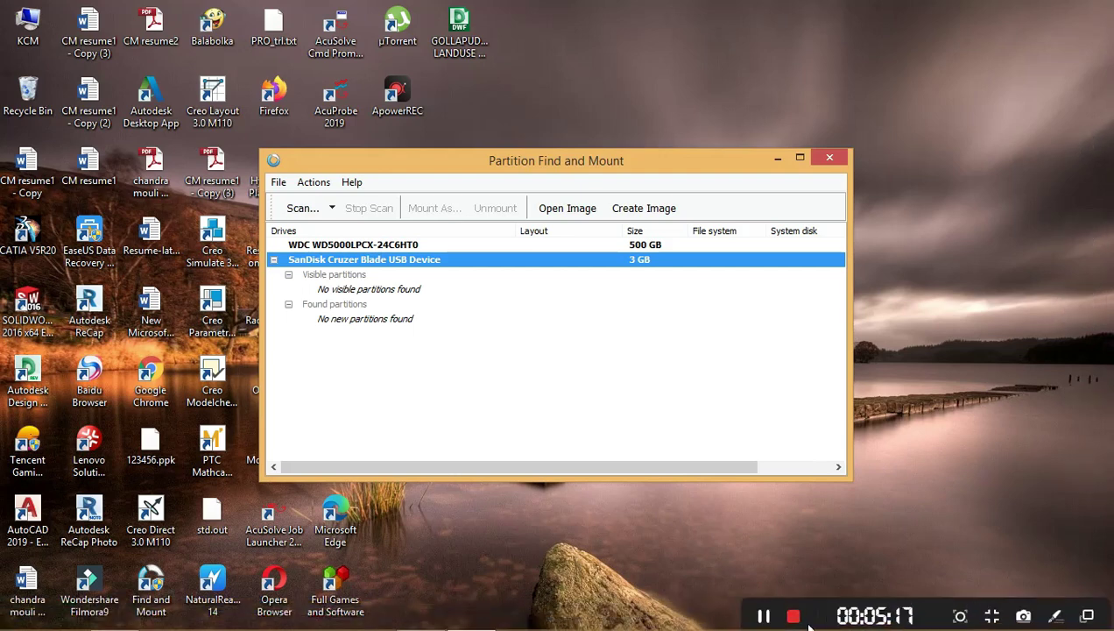